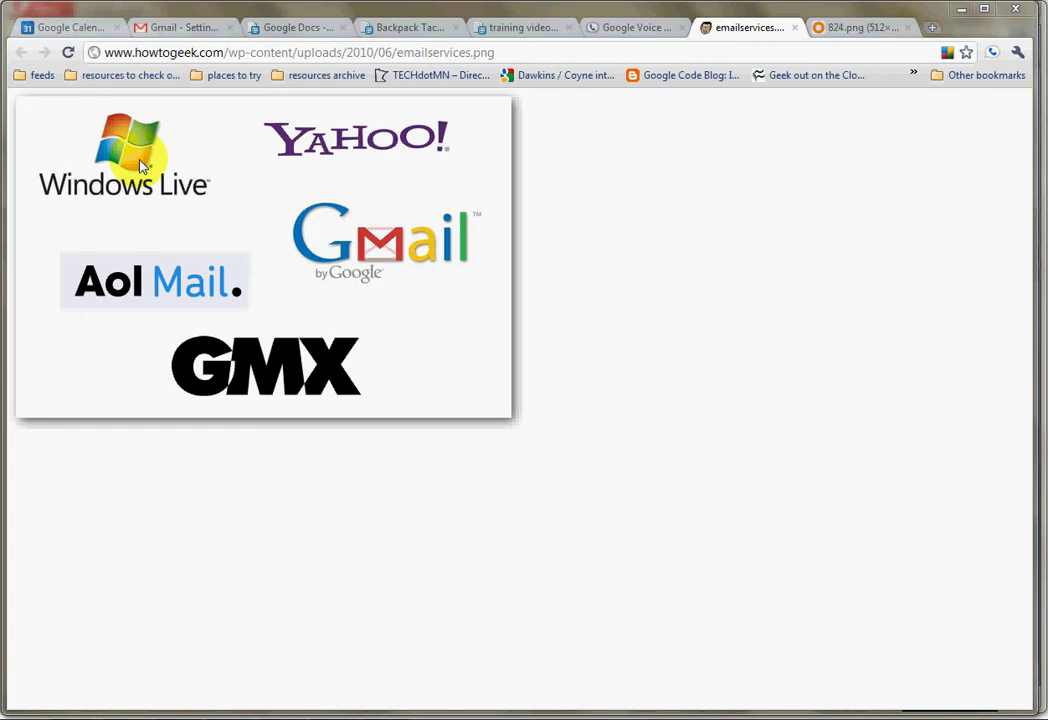
Step: Switch Chrome from emailservices.png to the next tab showing the 824.png mailbox image
key(ctrl+Tab)
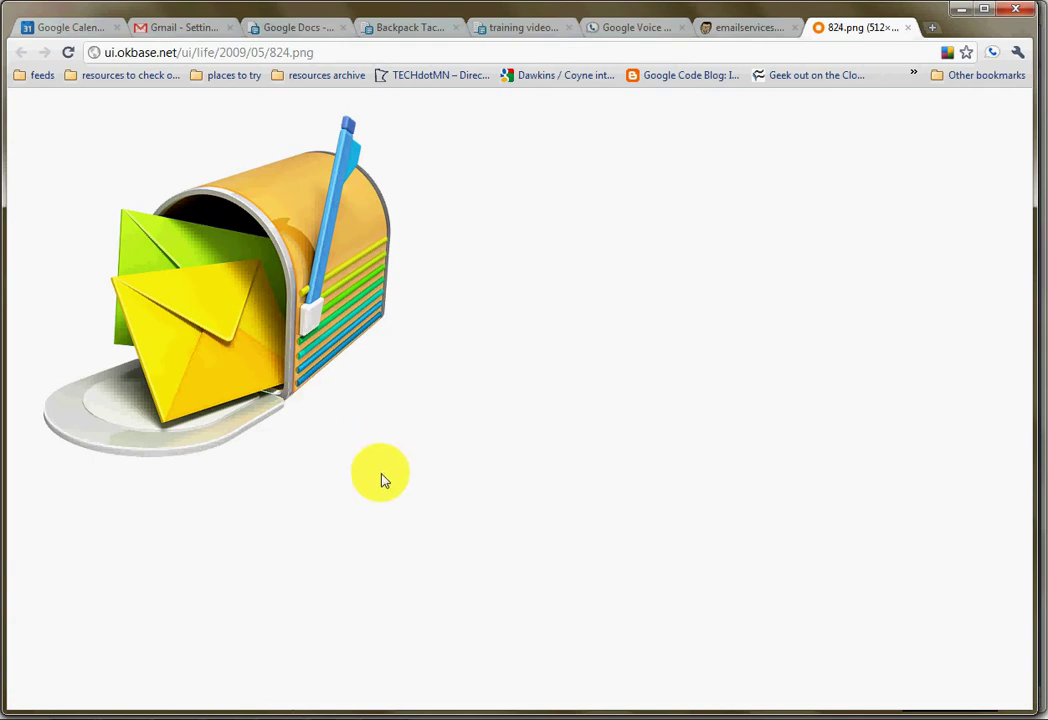
Step: Bring Outlook forward, then highlight and deselect the subscribe-again link in the RatePoint message
mouse_move(400, 712)
click(386, 640)
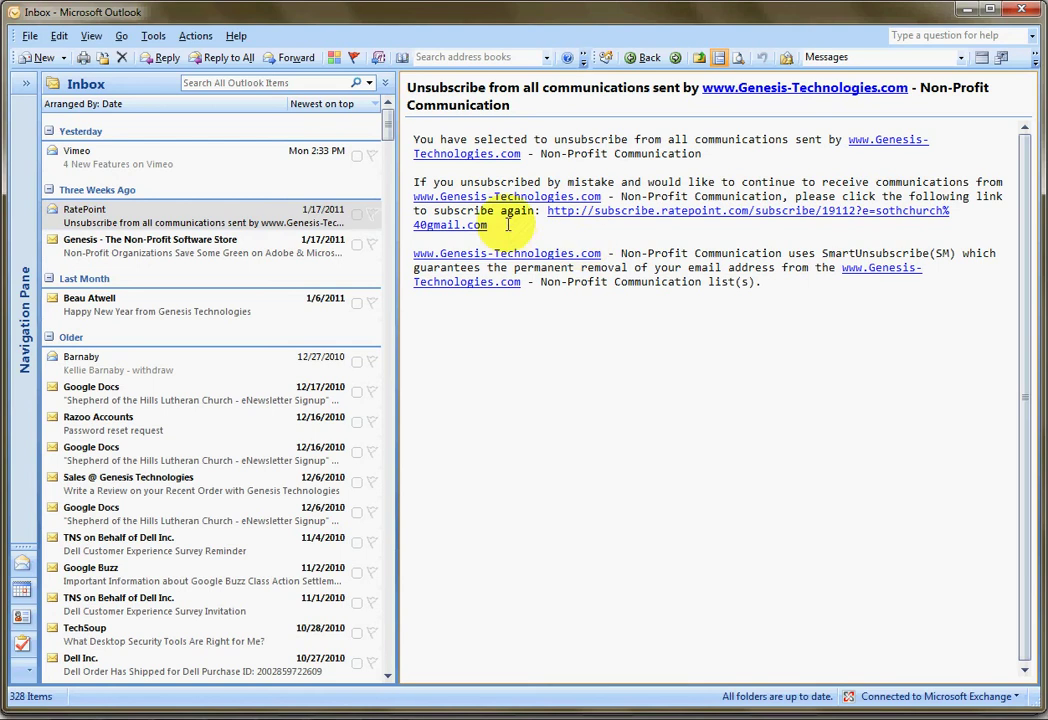
drag(487, 225, 498, 184)
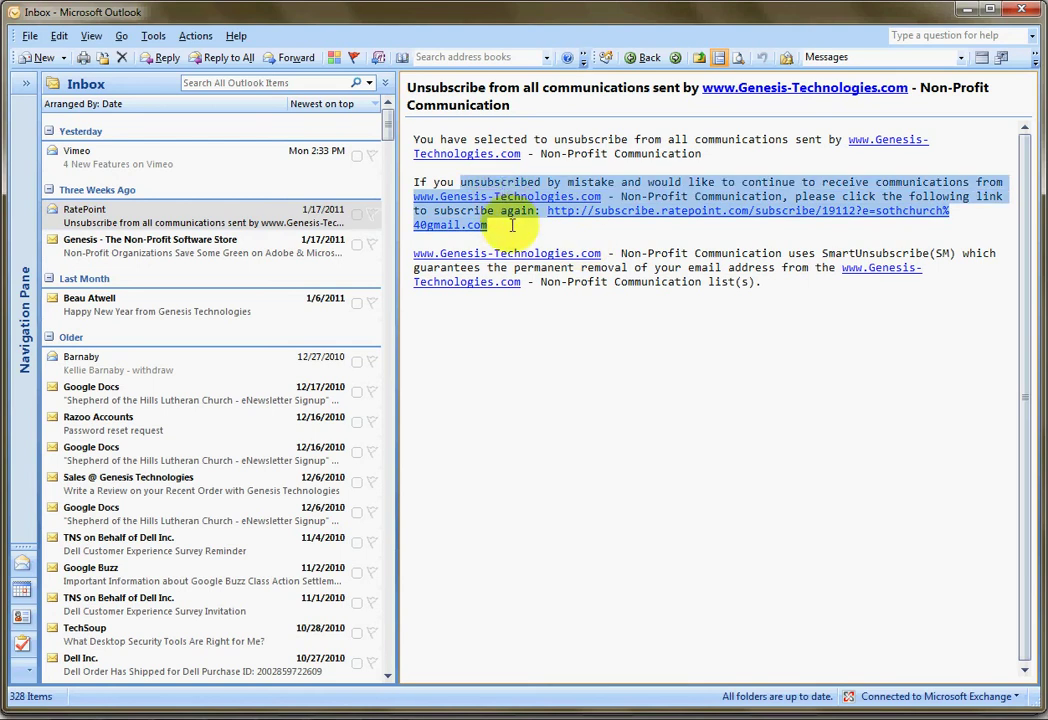
click(455, 228)
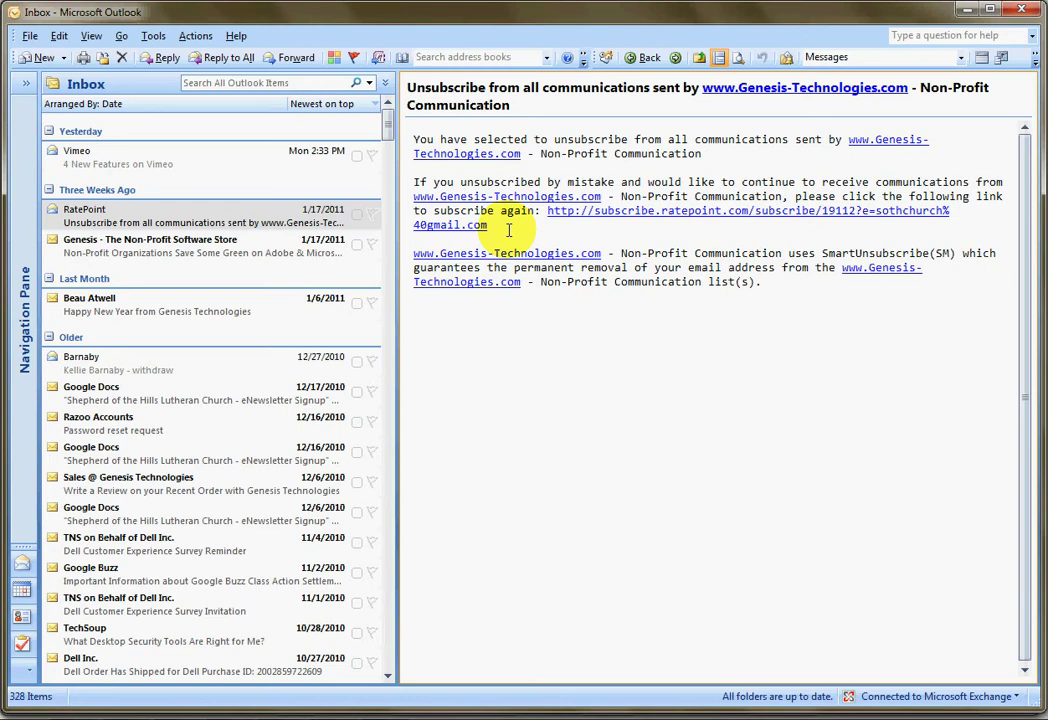
Step: In Opera's Gmail window, go to Settings > Forwarding and POP/IMAP
mouse_move(231, 719)
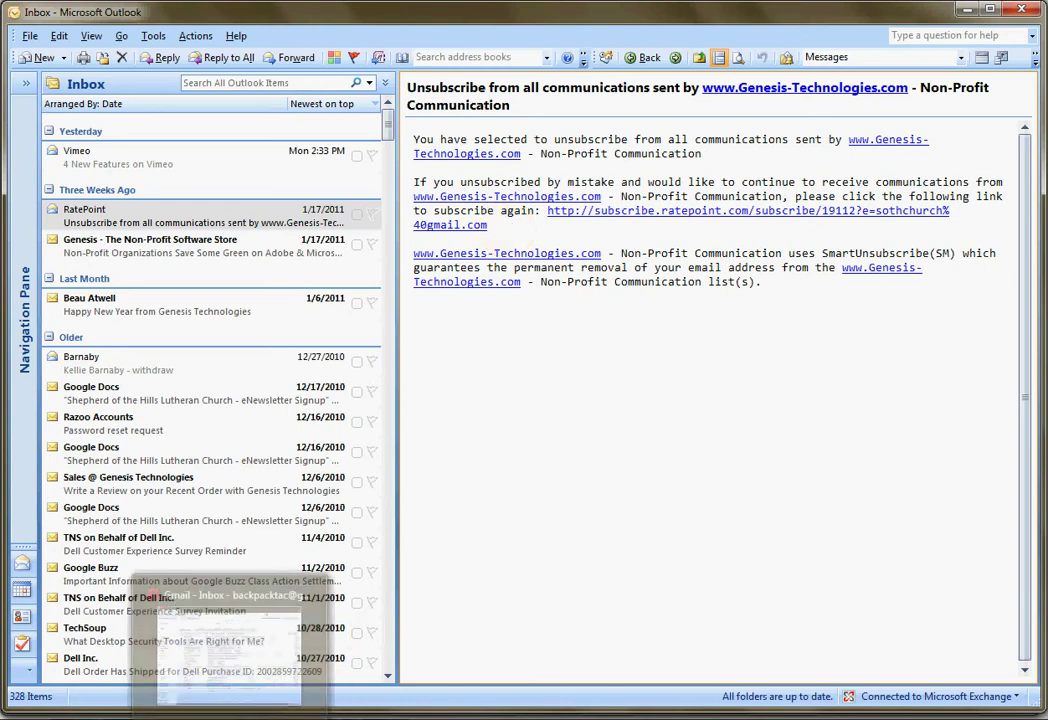
click(230, 645)
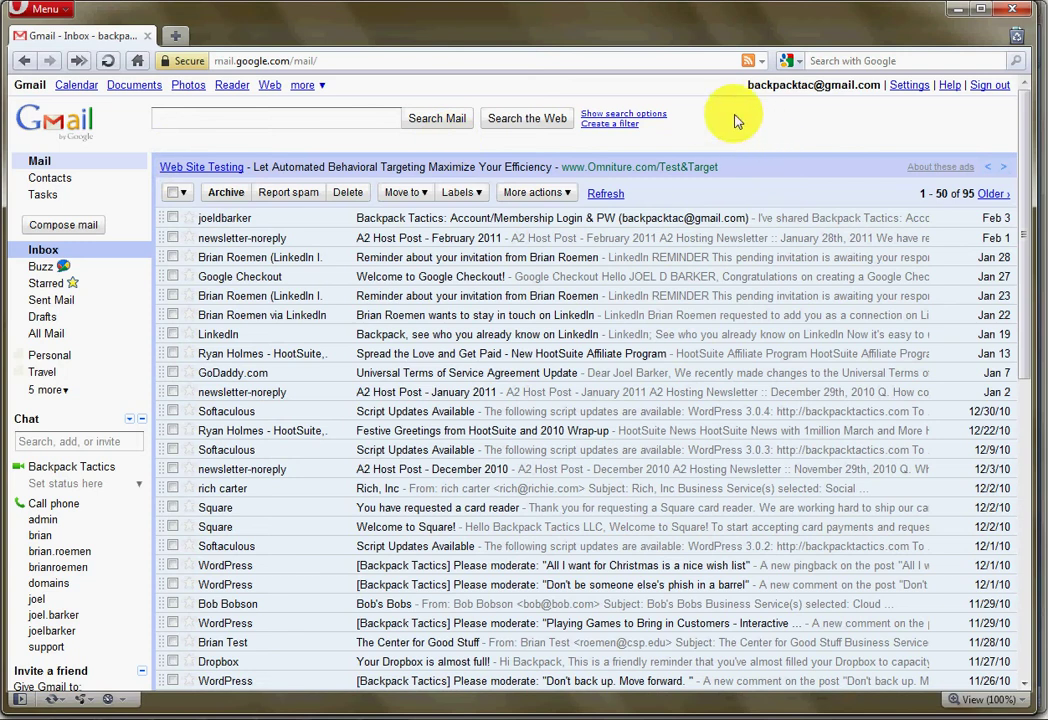
click(909, 86)
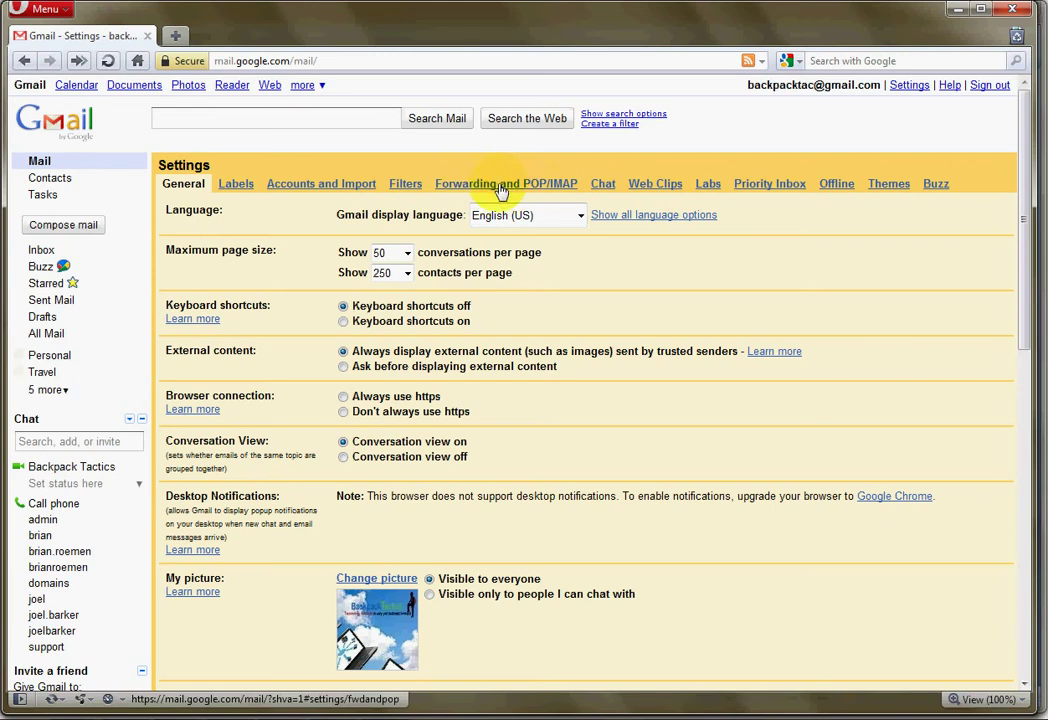
click(500, 190)
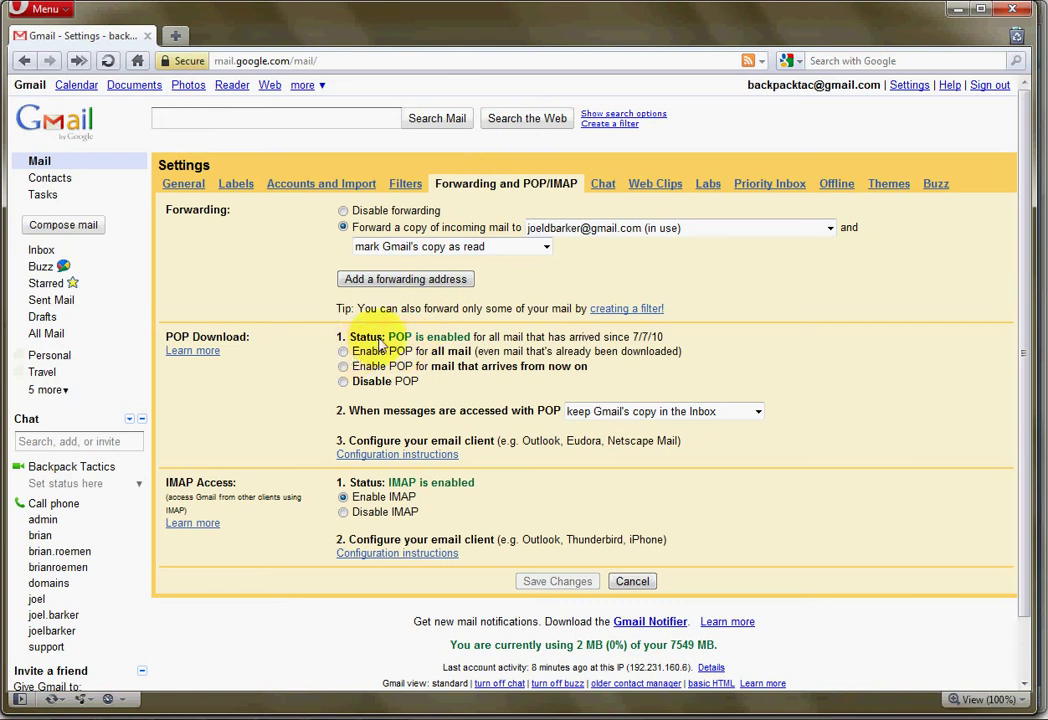
Step: Choose 'Enable POP for all mail', including mail already downloaded
click(343, 351)
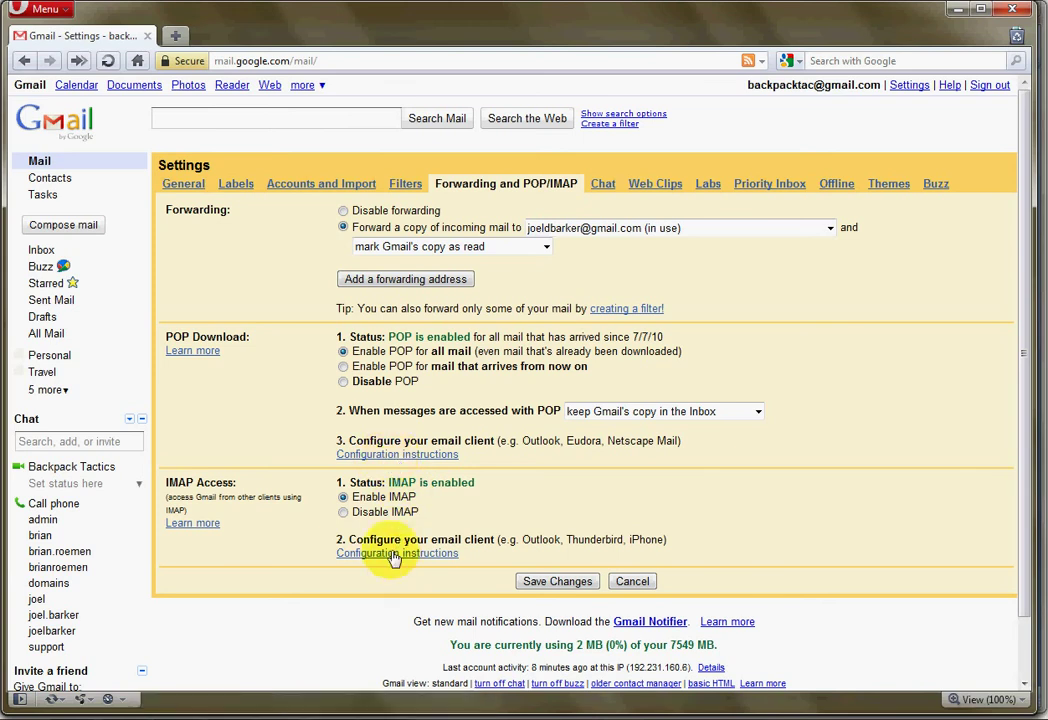
Step: Open the POP configuration instructions and review the list of supported mail clients
click(391, 458)
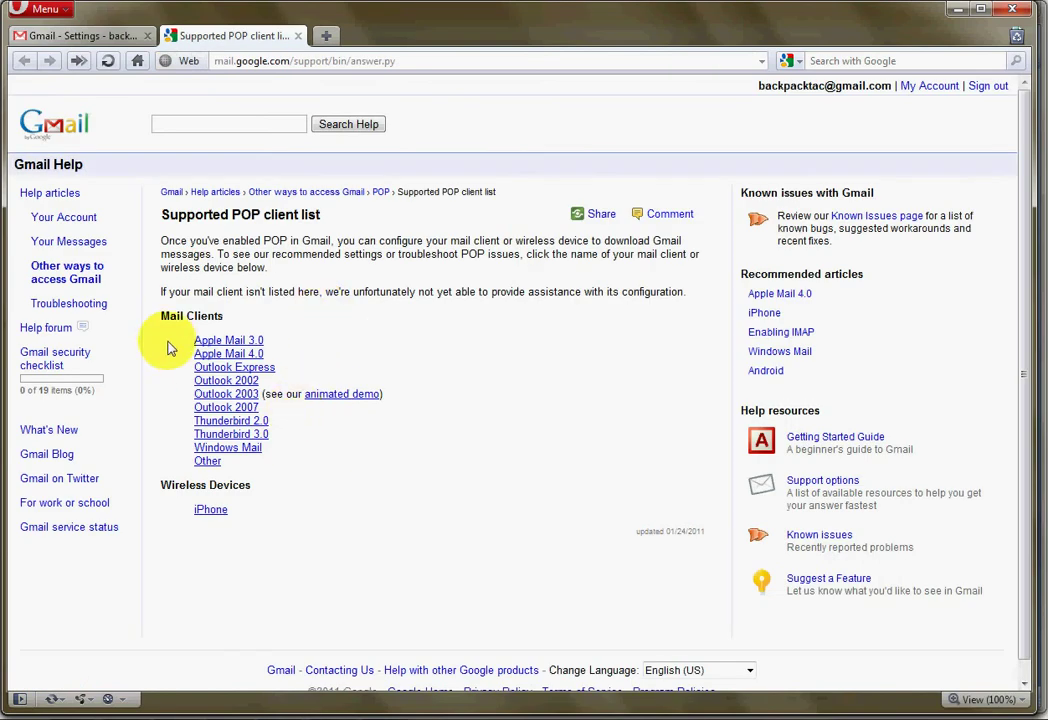
drag(163, 316, 300, 469)
click(325, 476)
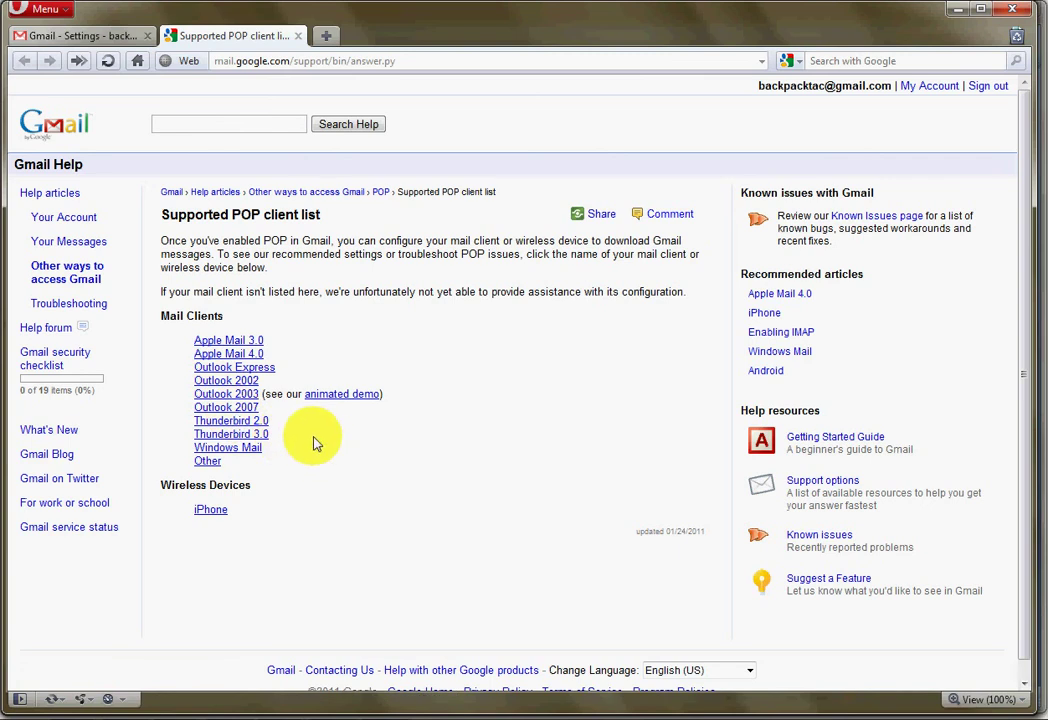
Step: Return to the Gmail settings tab and save the POP-for-all-mail change
click(103, 40)
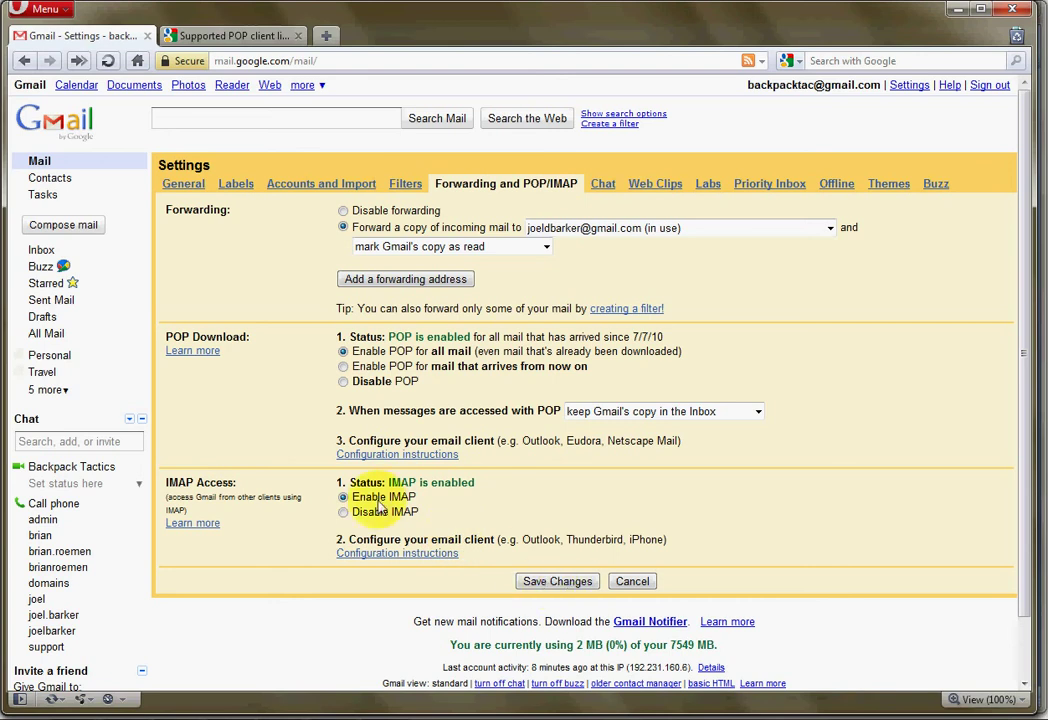
click(557, 584)
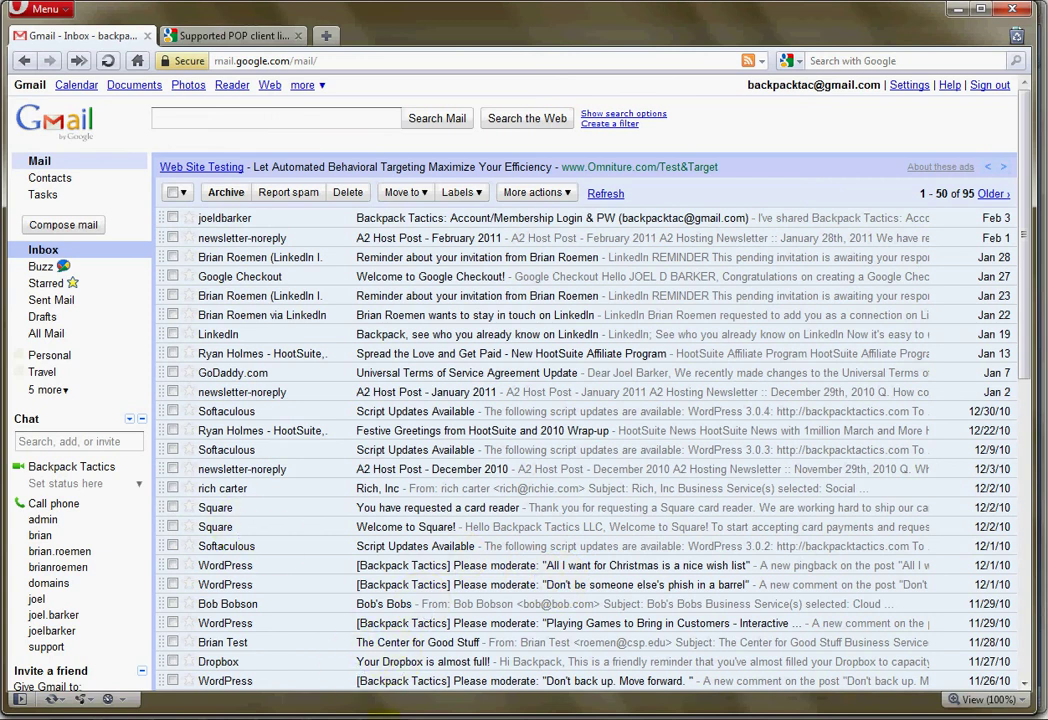
mouse_move(385, 718)
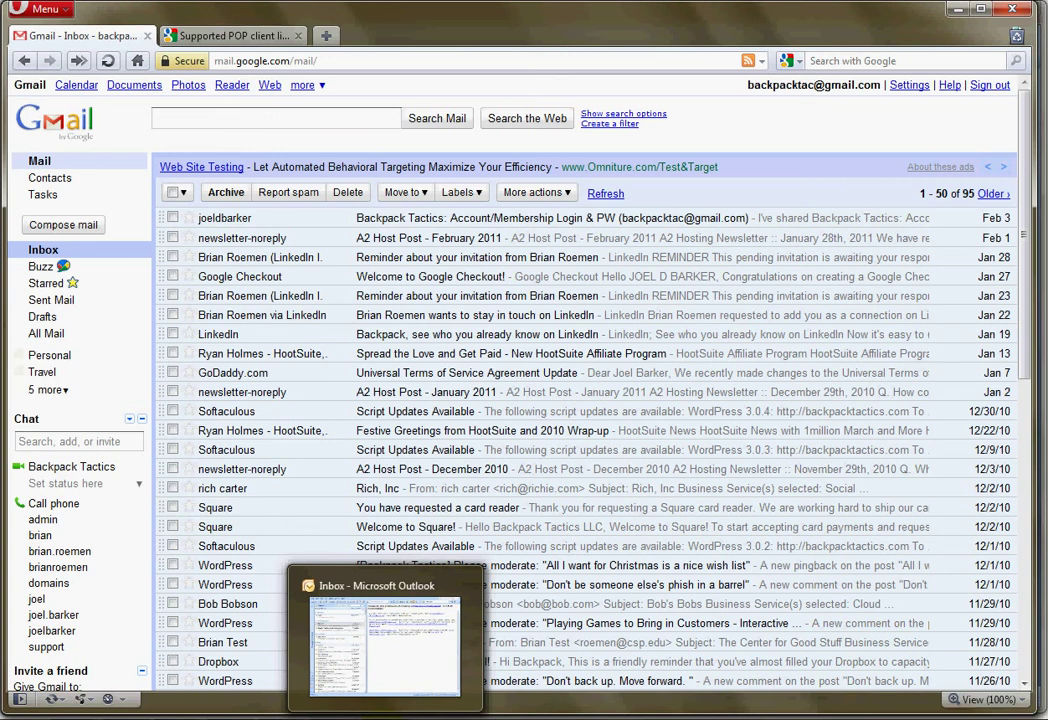
Step: In Outlook's Account Settings E-mail tab, start adding a new e-mail account
click(385, 716)
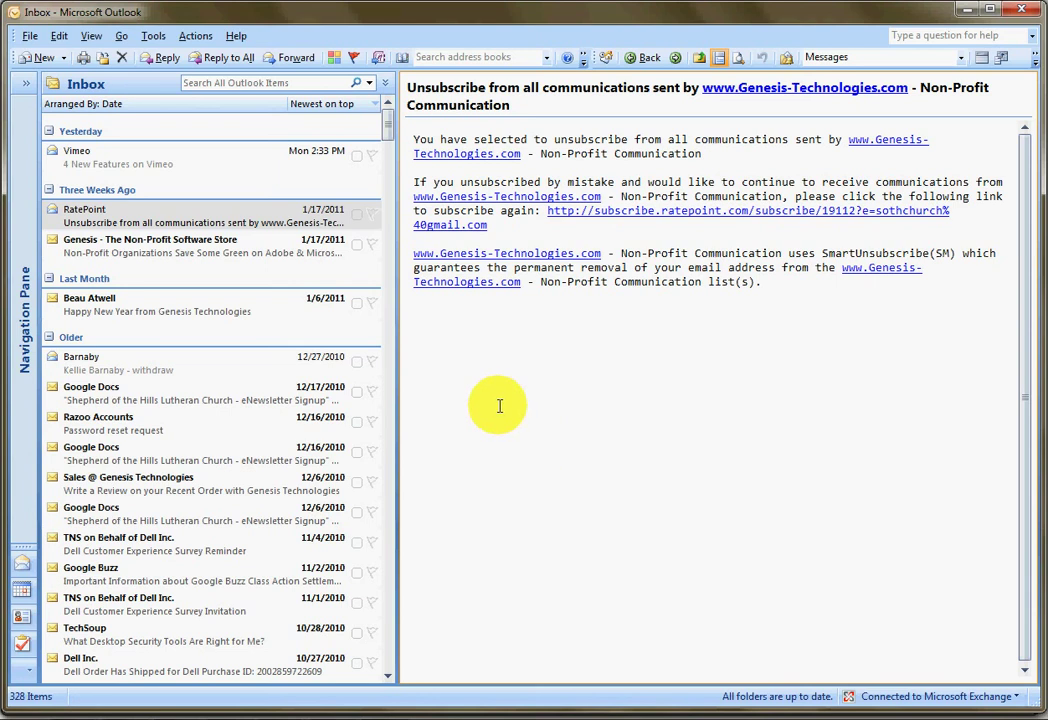
click(153, 37)
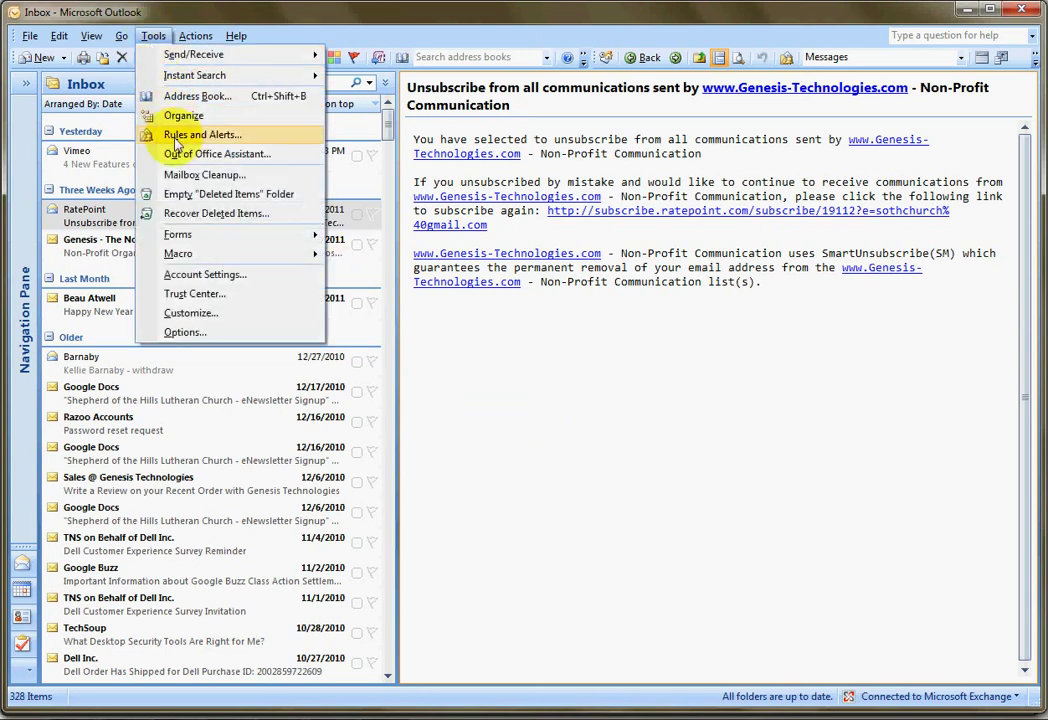
click(187, 276)
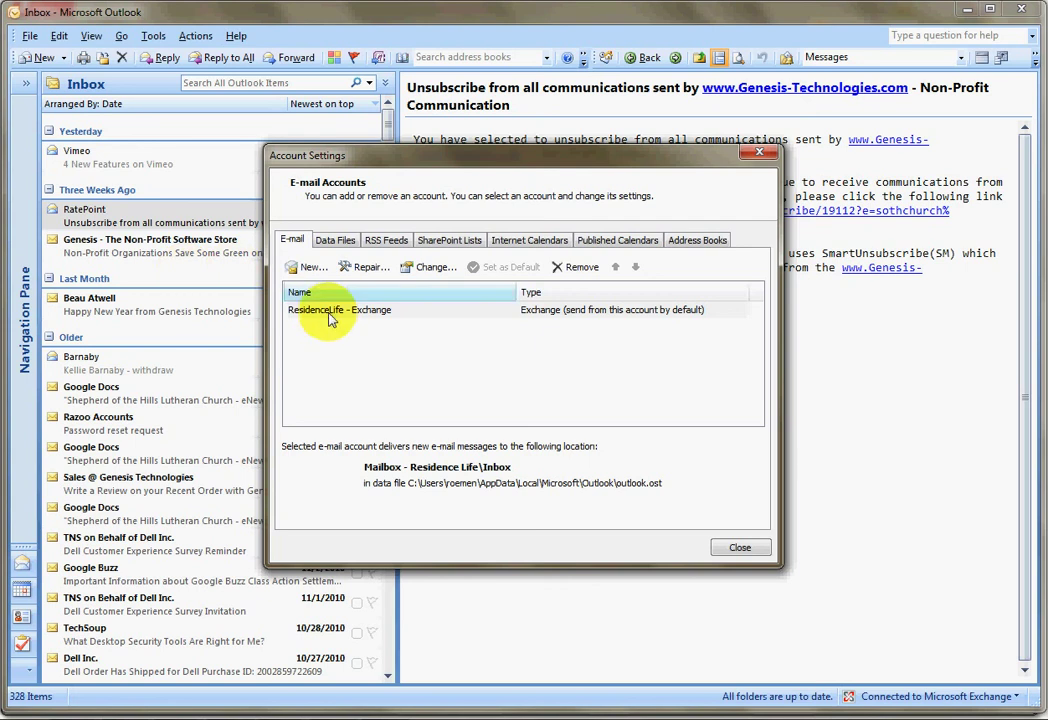
click(378, 314)
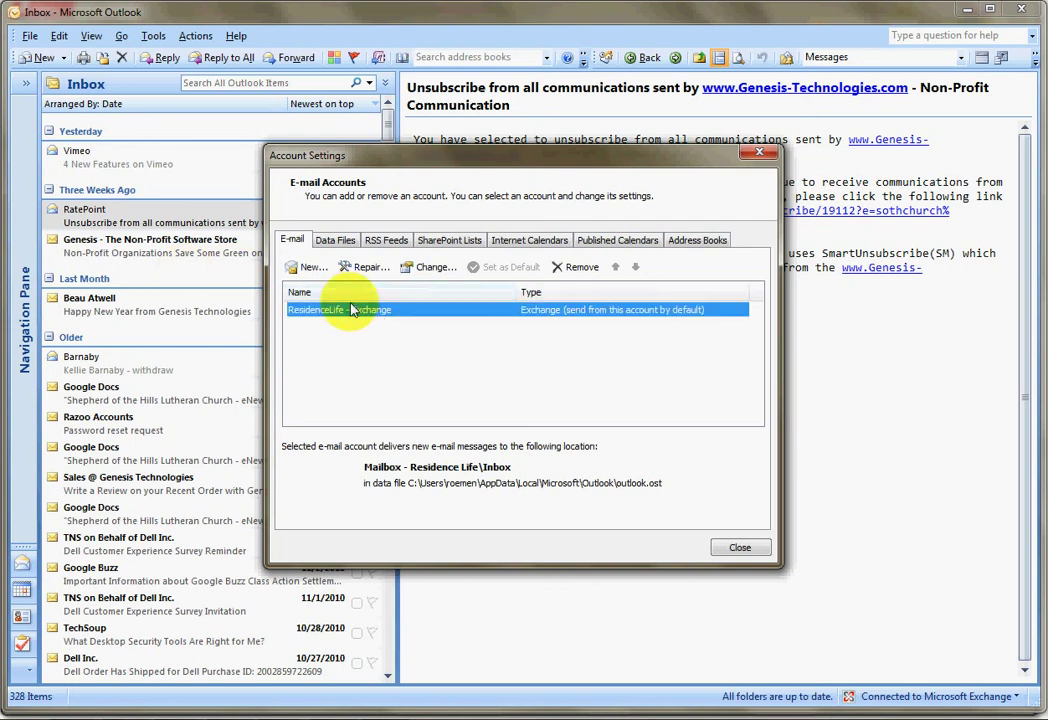
click(307, 268)
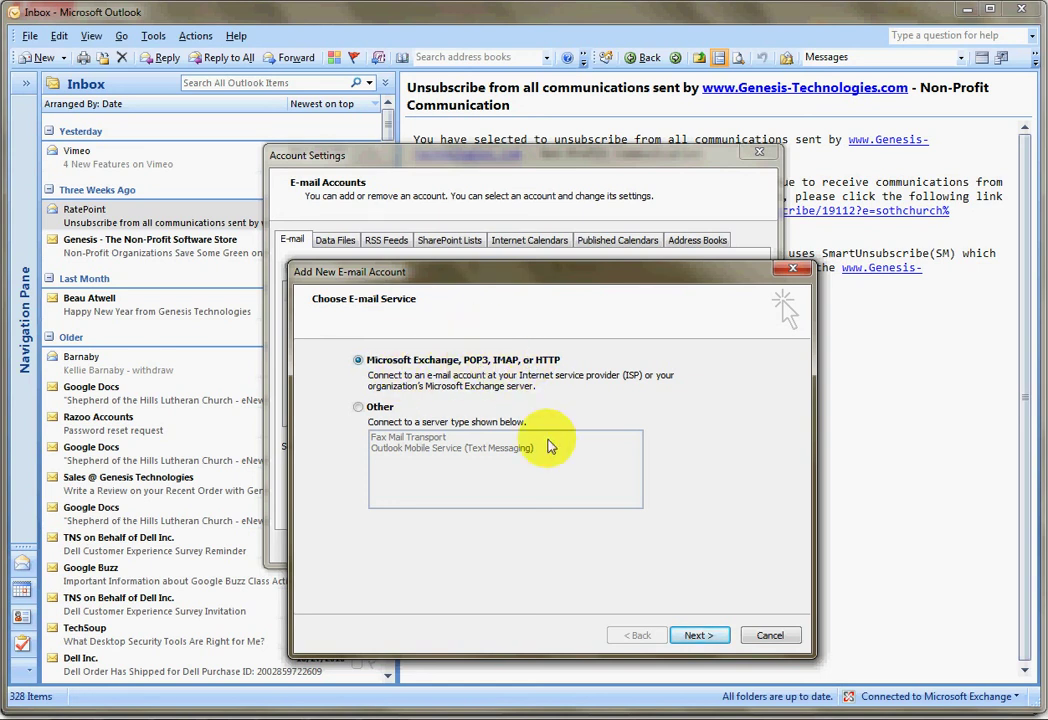
Step: Choose the POP3/IMAP/HTTP service and enter the user's name, Gmail address and password
click(694, 637)
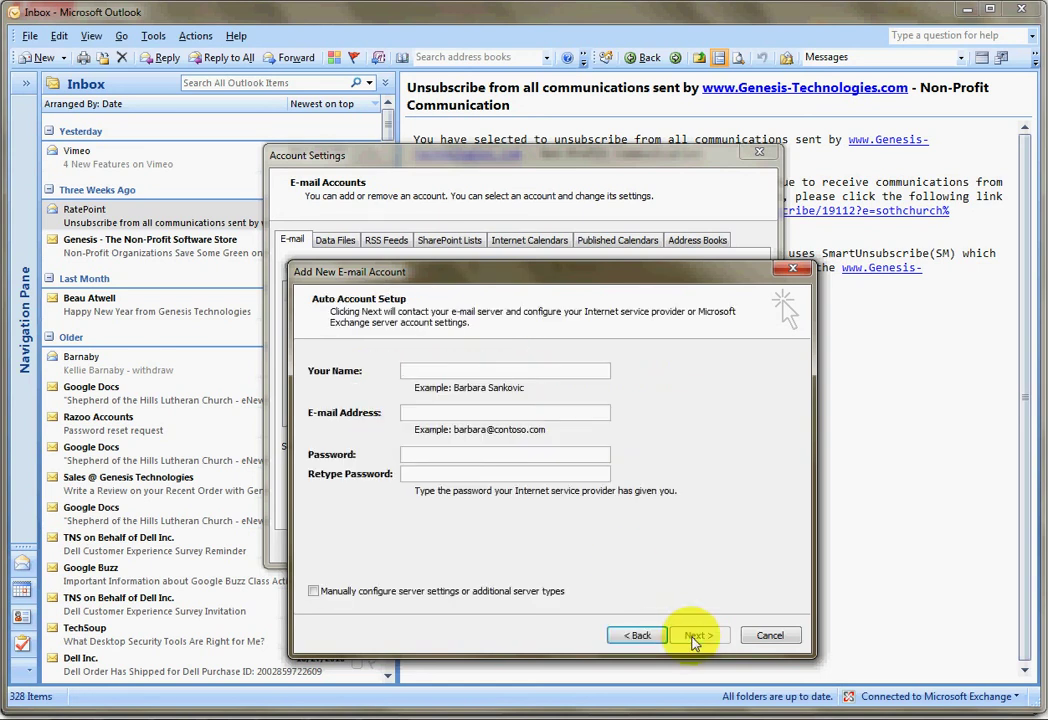
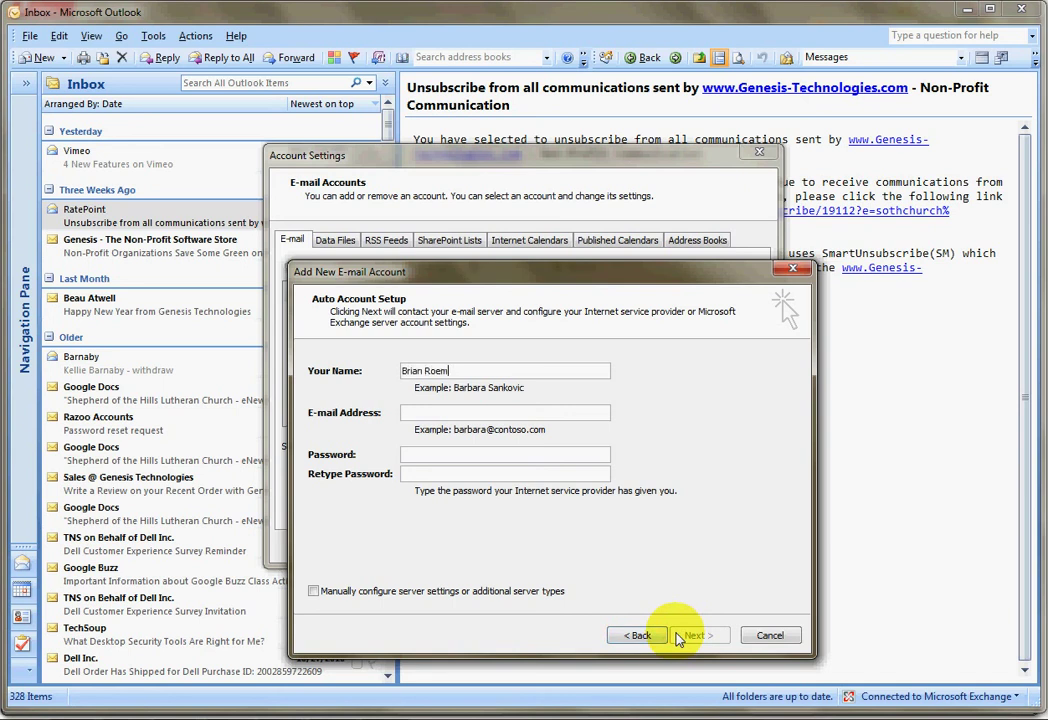
key(Tab)
key(Tab)
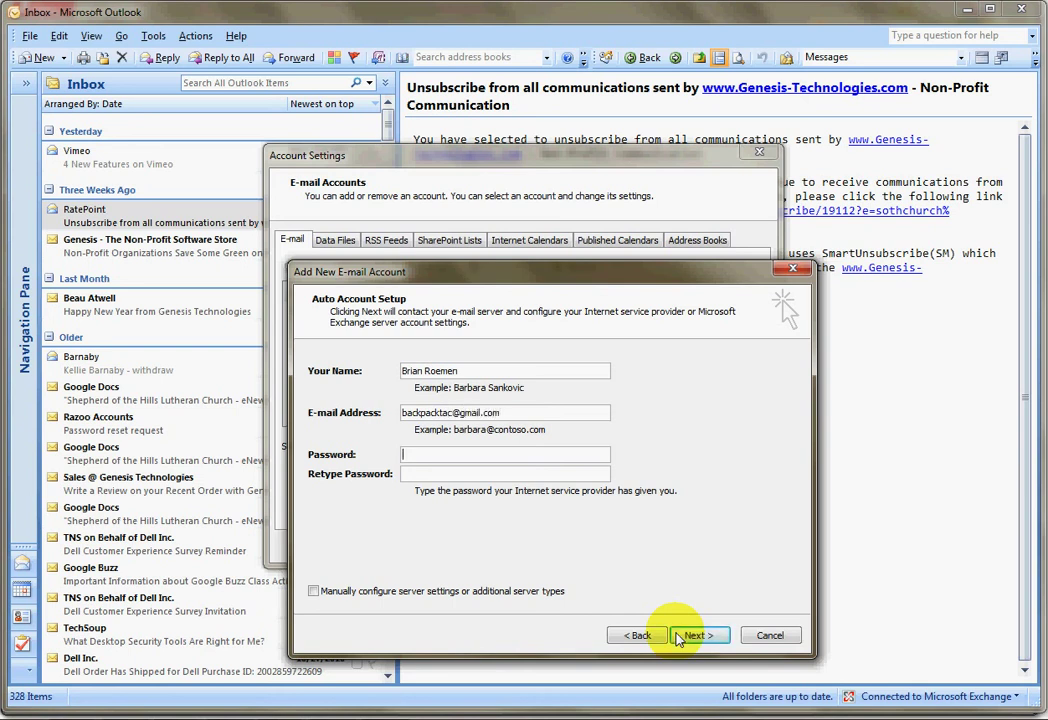
text(*******************)
Step: Retype the confirmation password and leave manual server configuration unchecked
key(BackSpace)
key(BackSpace)
key(BackSpace)
key(BackSpace)
key(BackSpace)
text(**************)
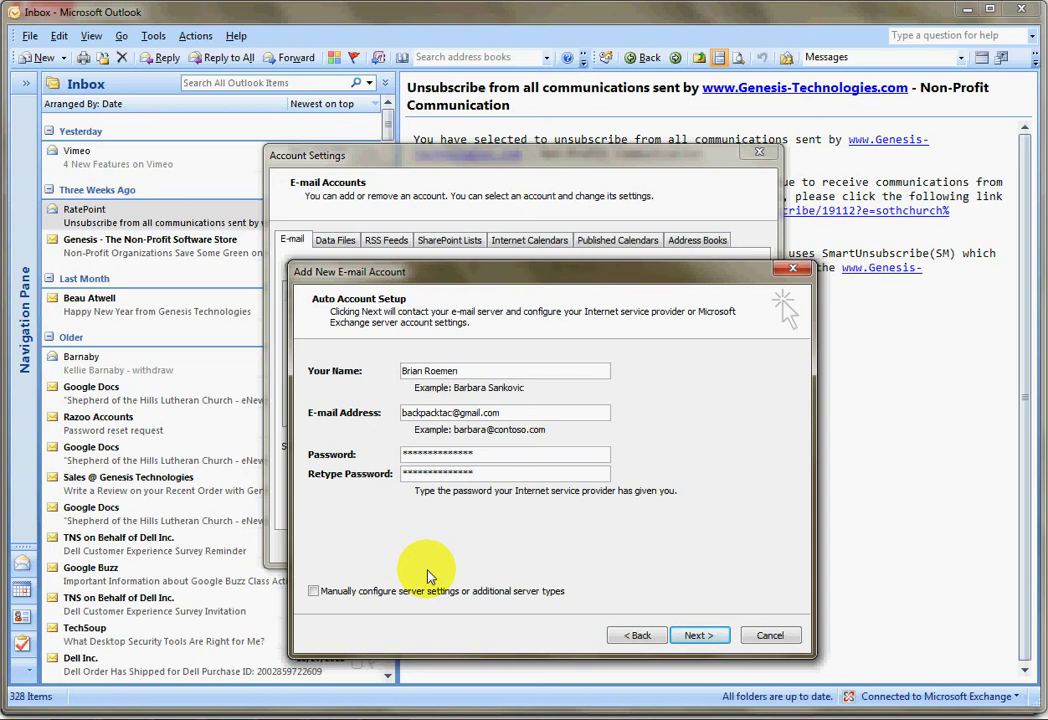
click(318, 593)
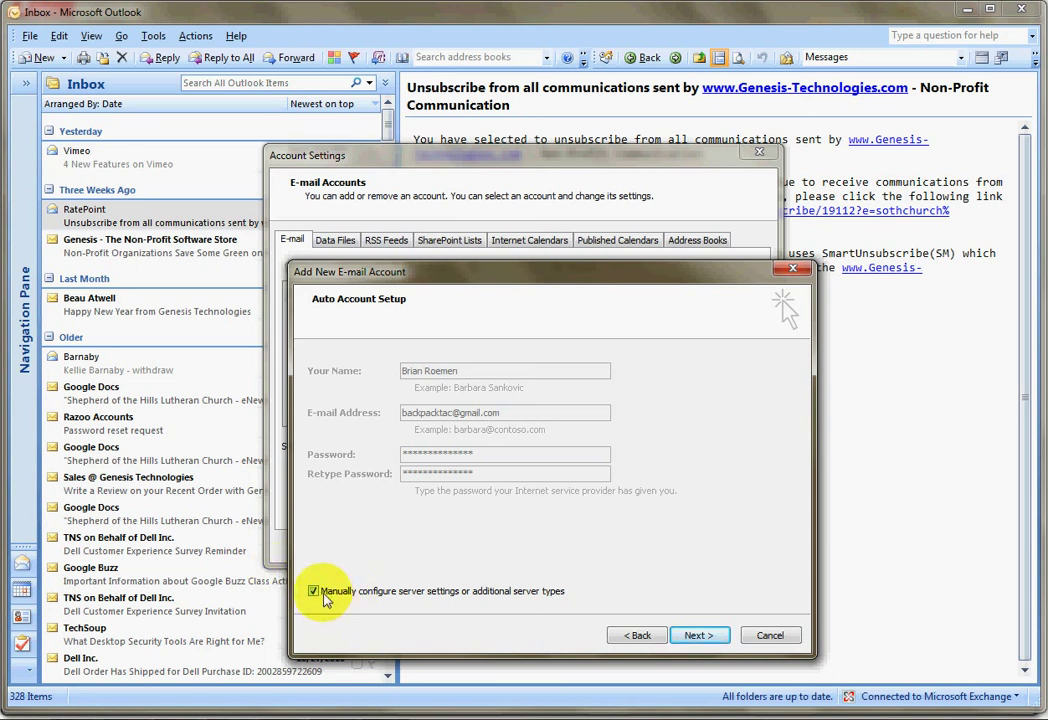
click(316, 593)
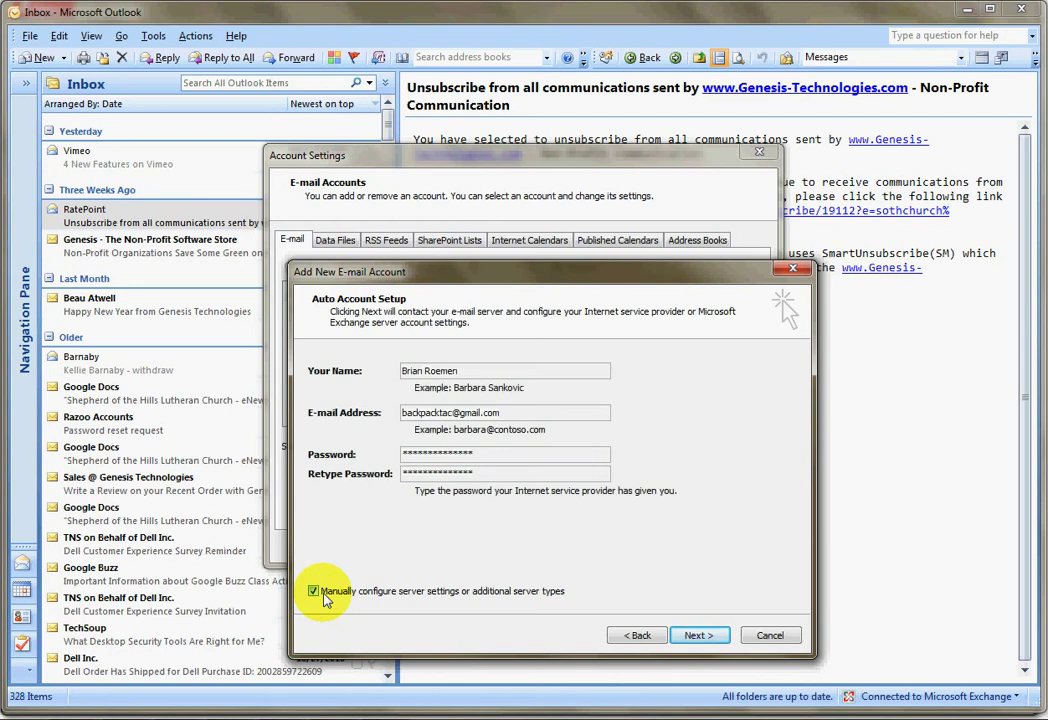
click(528, 411)
click(515, 369)
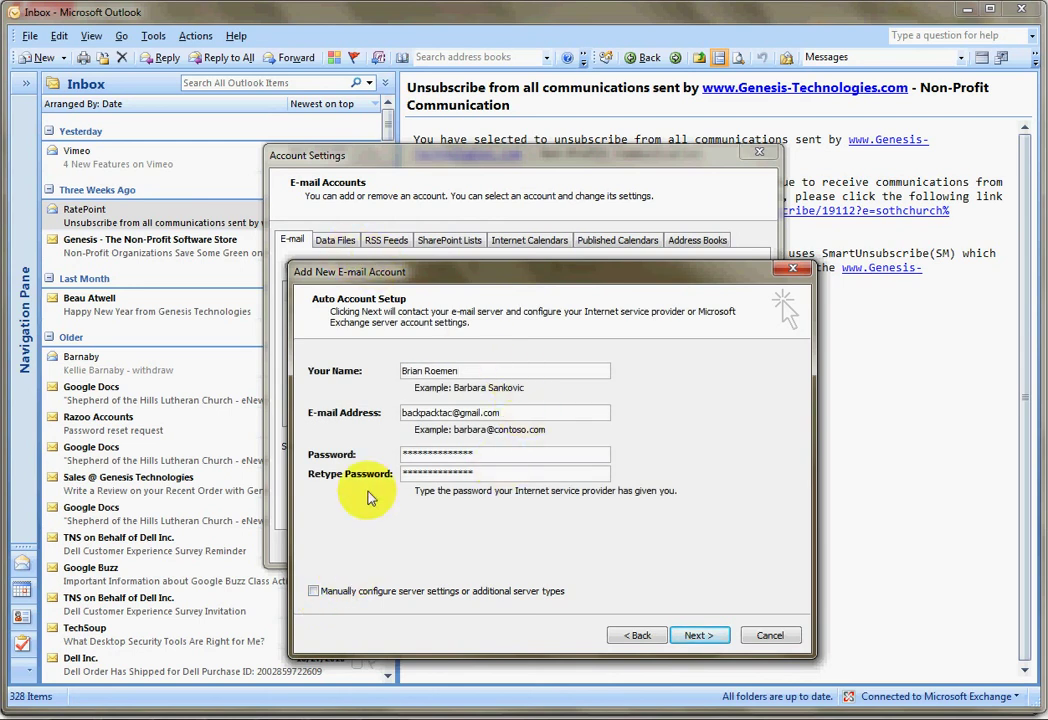
Step: Auto-configure the Gmail POP3 account, finish the wizard, and close Account Settings
click(697, 640)
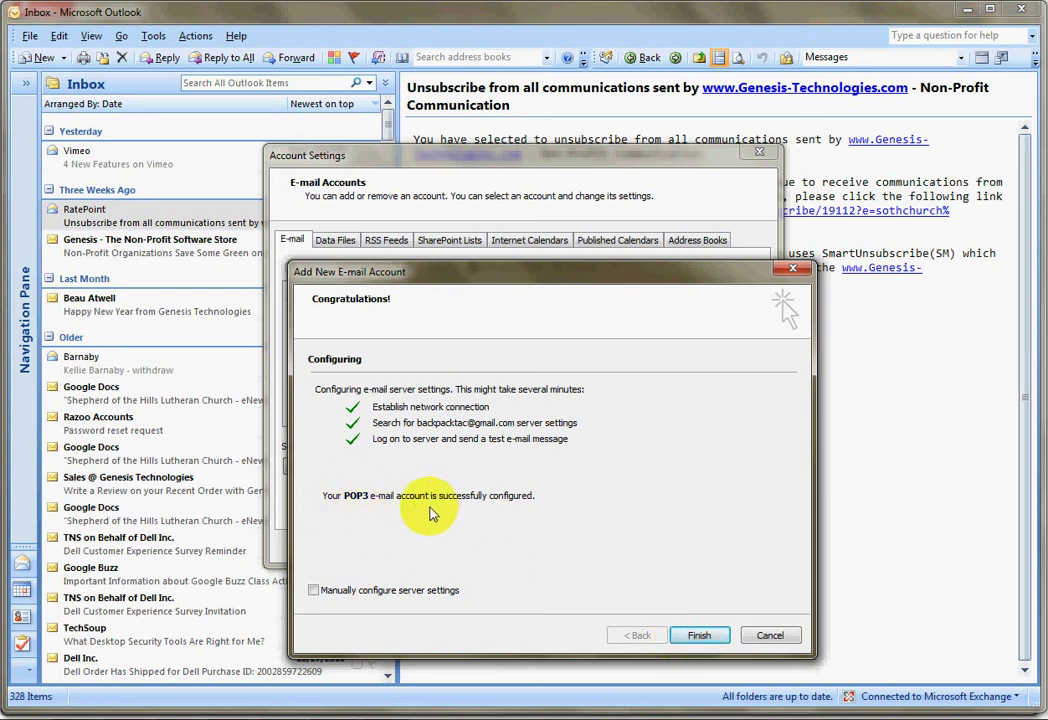
click(703, 636)
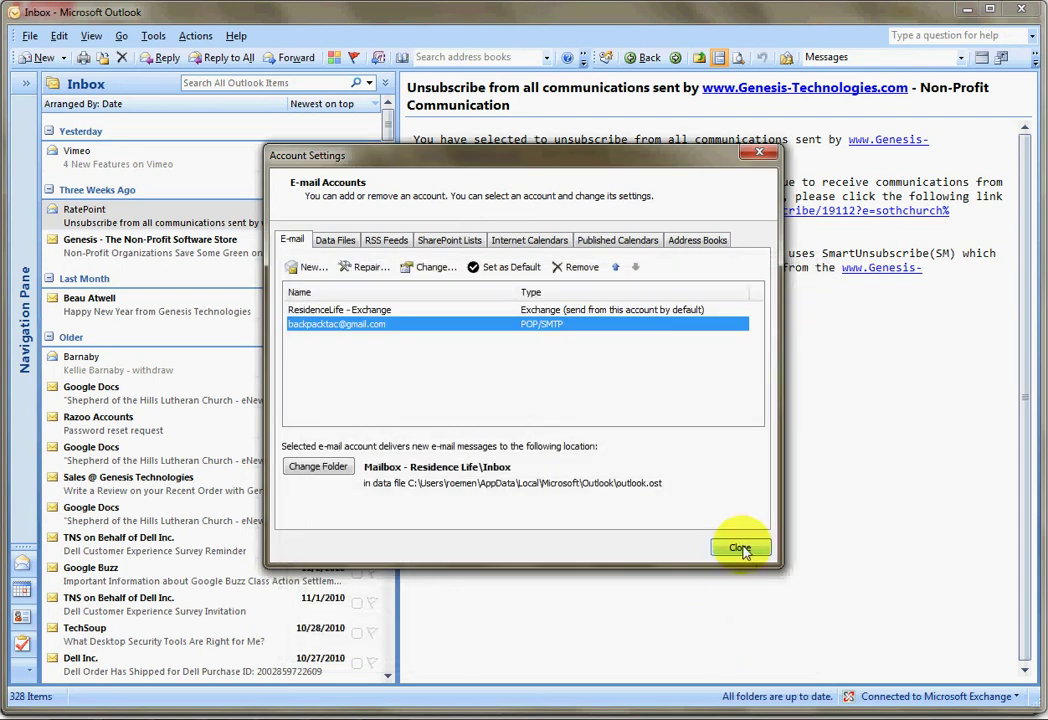
click(741, 549)
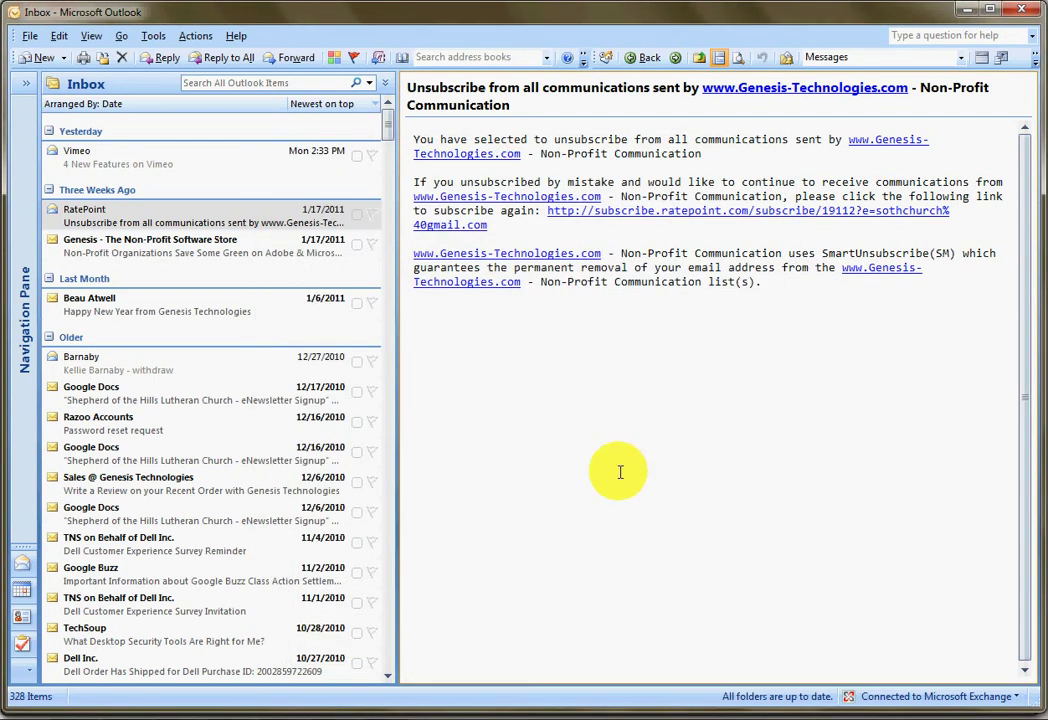
Step: Run Tools > Send/Receive > Send/Receive All and dismiss the junk e-mail notice
click(153, 37)
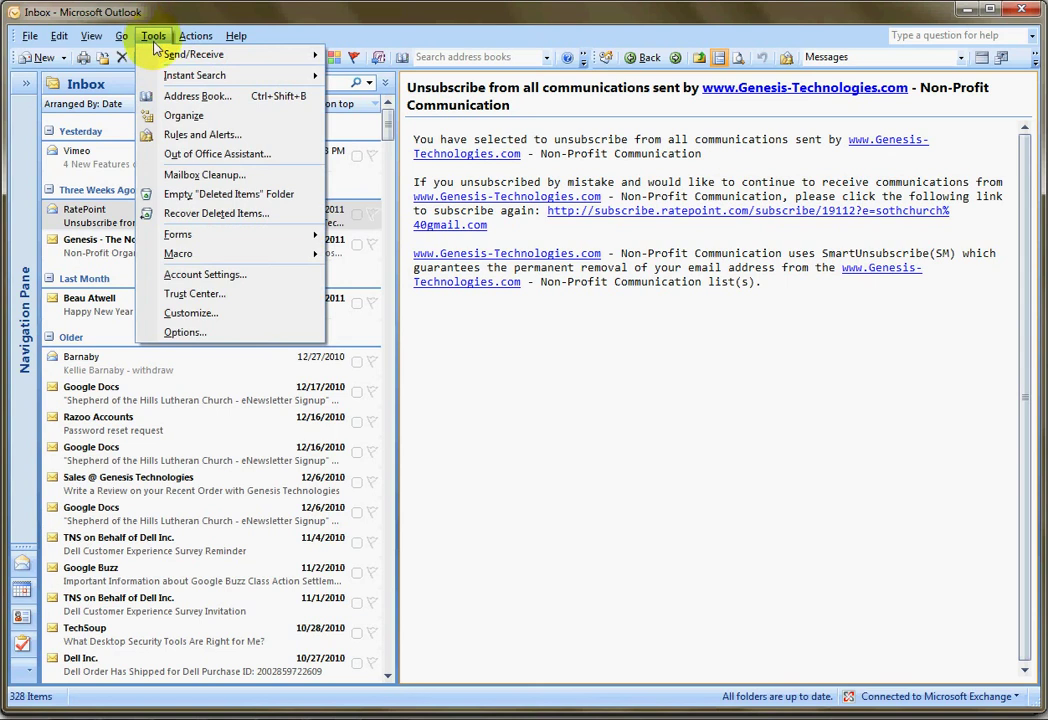
mouse_move(158, 58)
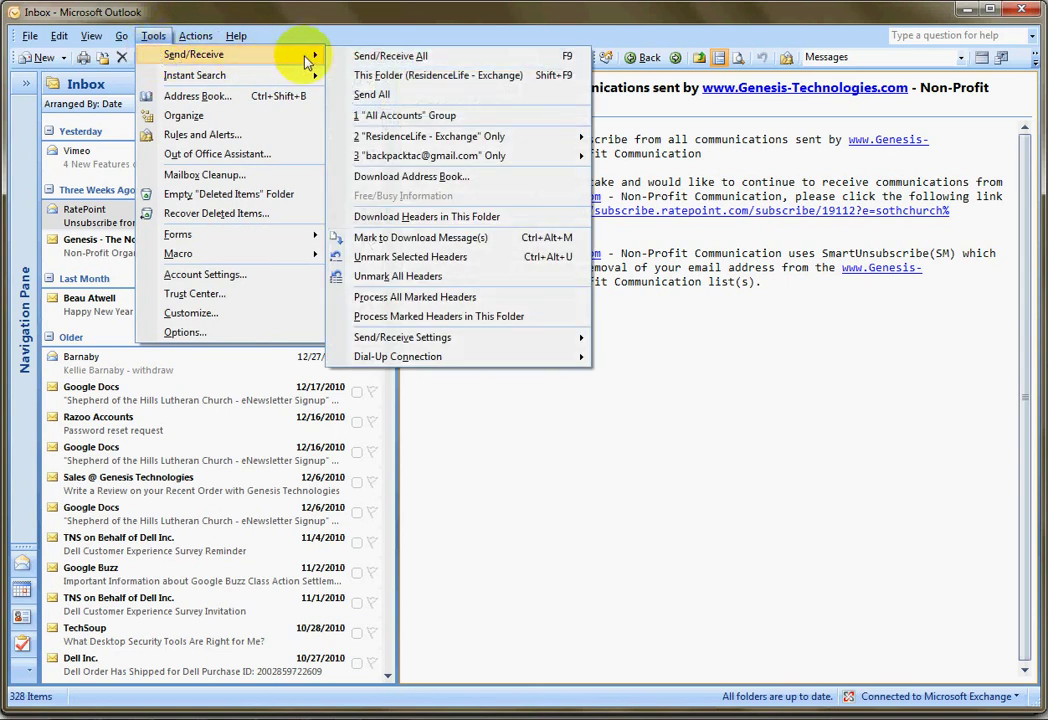
click(376, 62)
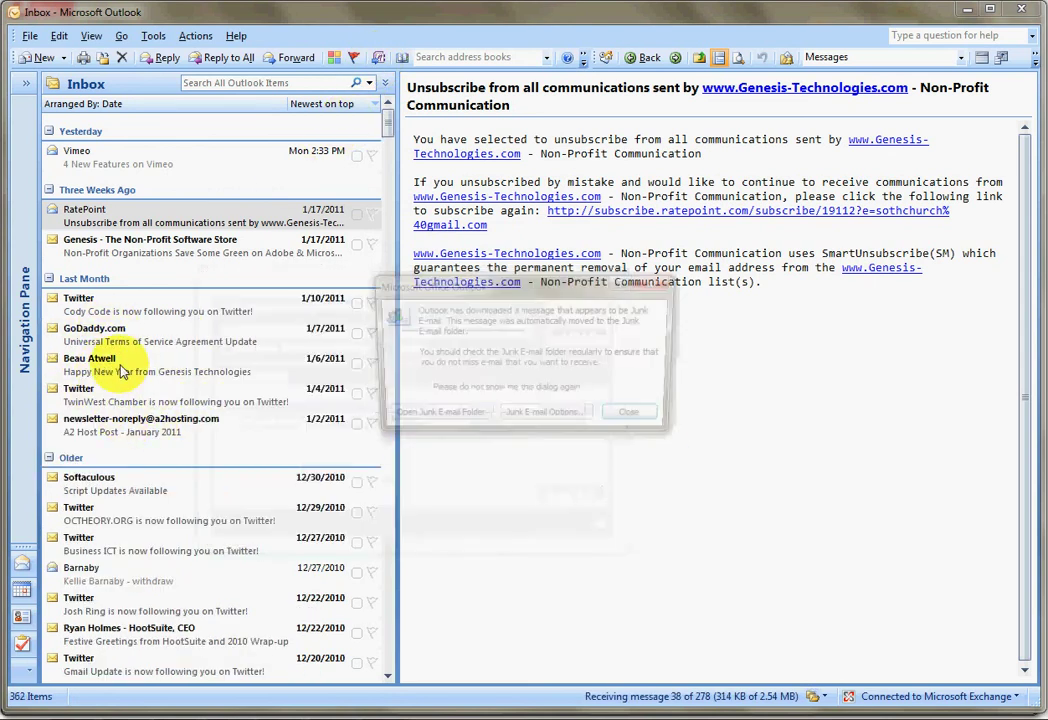
click(640, 420)
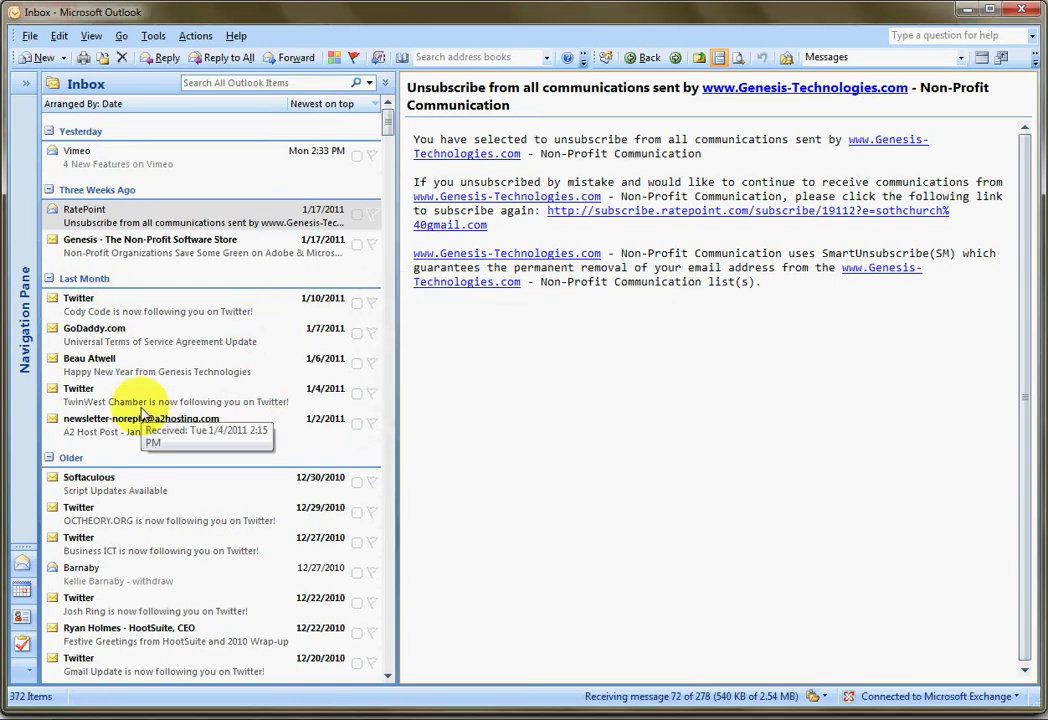